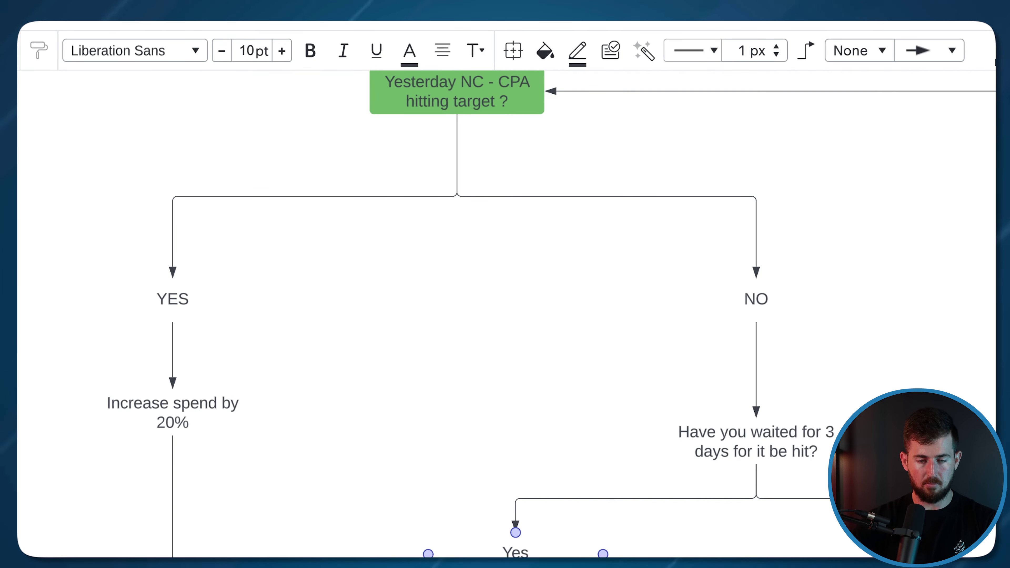
- Paste the pinned metrics dashboard screenshot onto the canvas, then deselect it
{"action": "key", "text": "ctrl+v"}
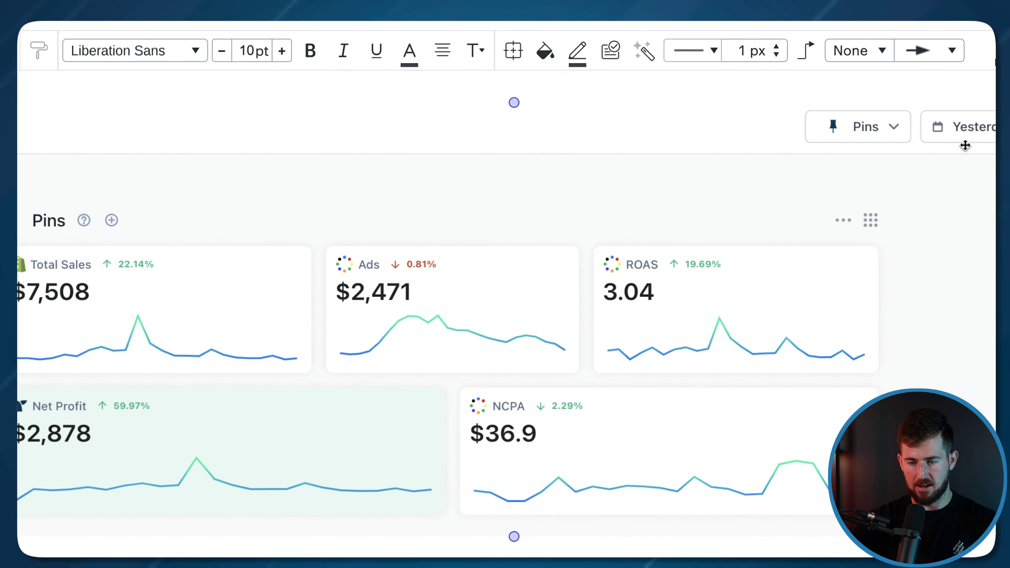
{"action": "scroll", "coordinate": [611, 264], "scroll_direction": "left", "scroll_amount": 3}
{"action": "scroll", "coordinate": [611, 264], "scroll_direction": "down", "scroll_amount": 2}
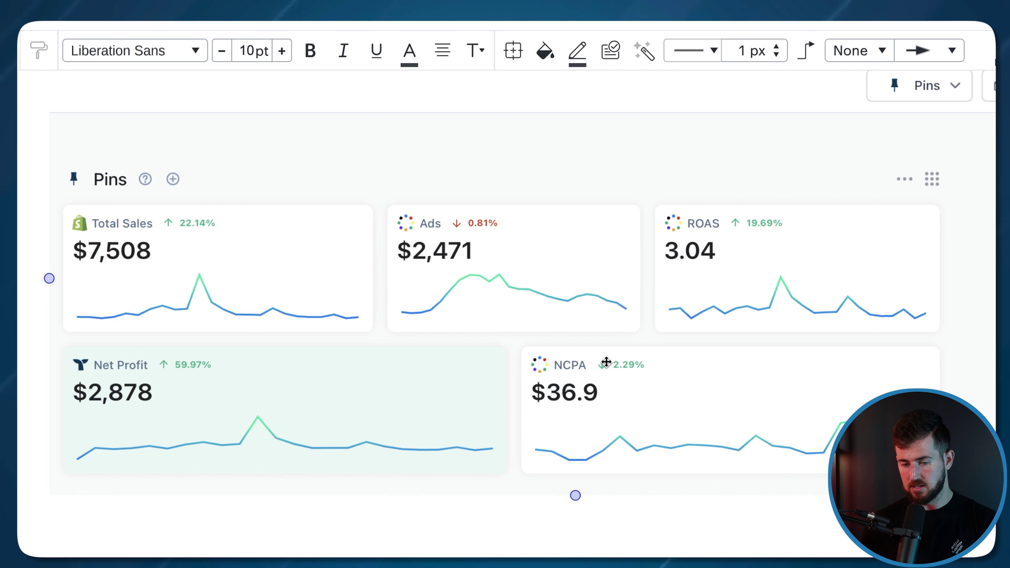
{"action": "key", "text": "Escape"}
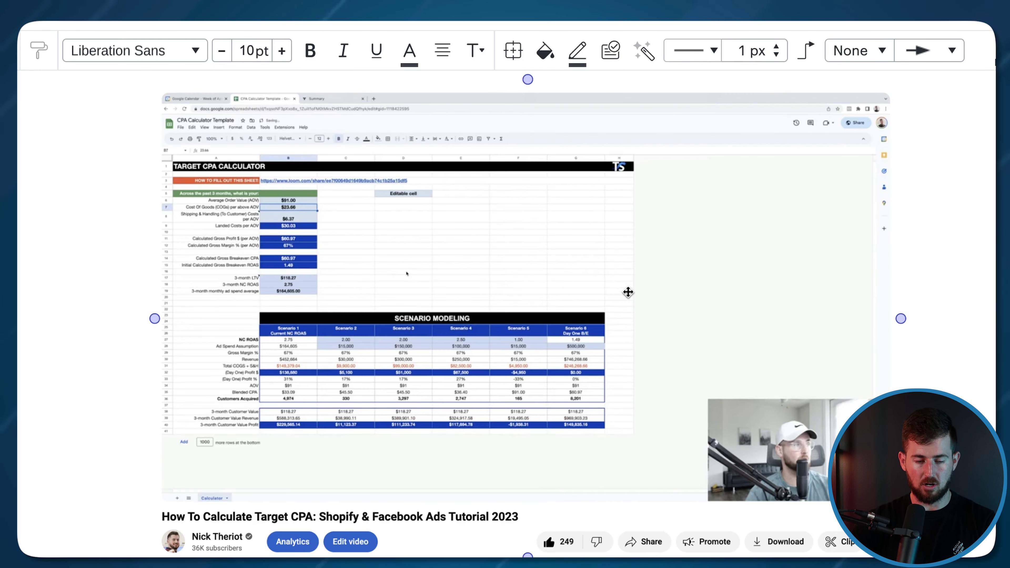
- Reselect the pinned metrics dashboard screenshot and shift it slightly up and right
{"action": "scroll", "coordinate": [628, 292], "scroll_direction": "down", "scroll_amount": 2}
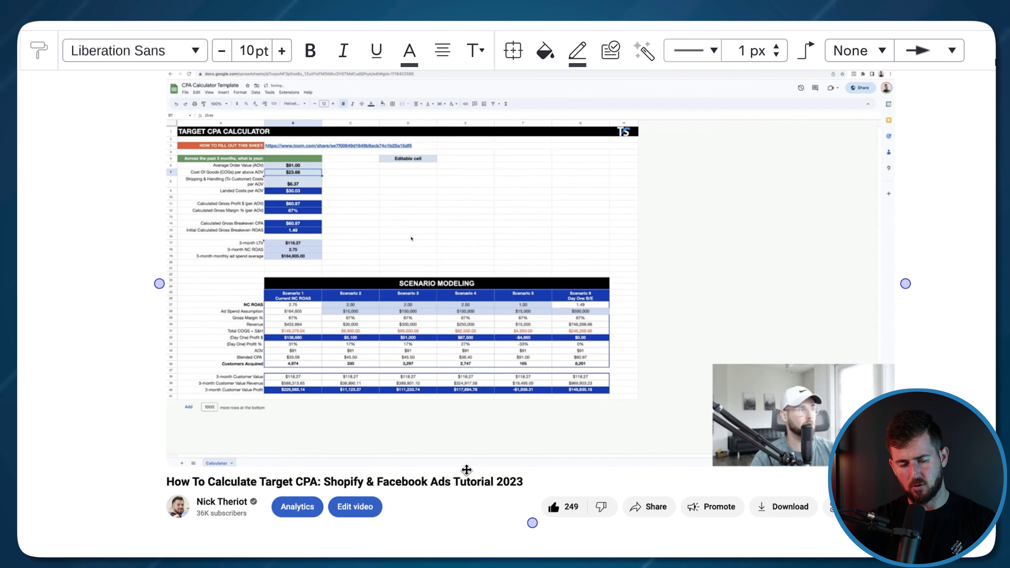
{"action": "scroll", "coordinate": [520, 388], "scroll_direction": "up", "scroll_amount": 1}
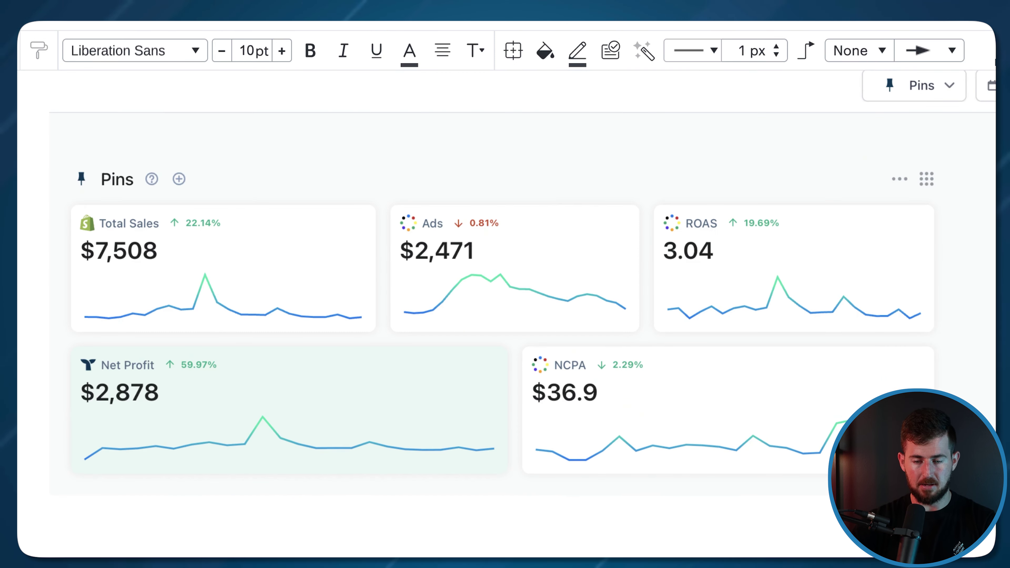
{"action": "left_click", "coordinate": [962, 155]}
{"action": "key", "text": "ctrl+z"}
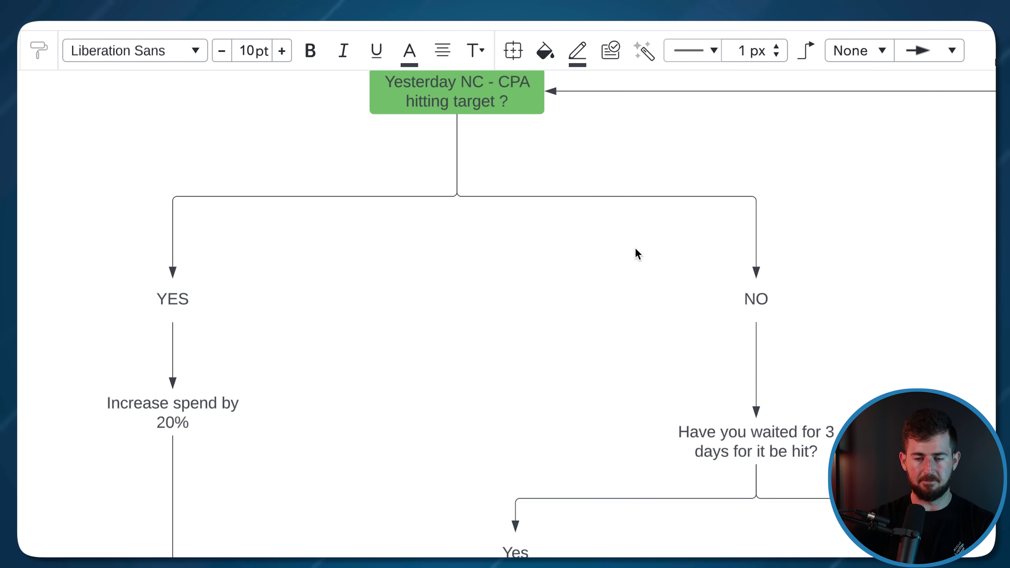
- Paste the dashboard screenshot over the flowchart, then undo it and clear the selection
{"action": "scroll", "coordinate": [635, 251], "scroll_direction": "up", "scroll_amount": 1}
{"action": "scroll", "coordinate": [635, 250], "scroll_direction": "up", "scroll_amount": 1}
{"action": "scroll", "coordinate": [635, 250], "scroll_direction": "right", "scroll_amount": 1}
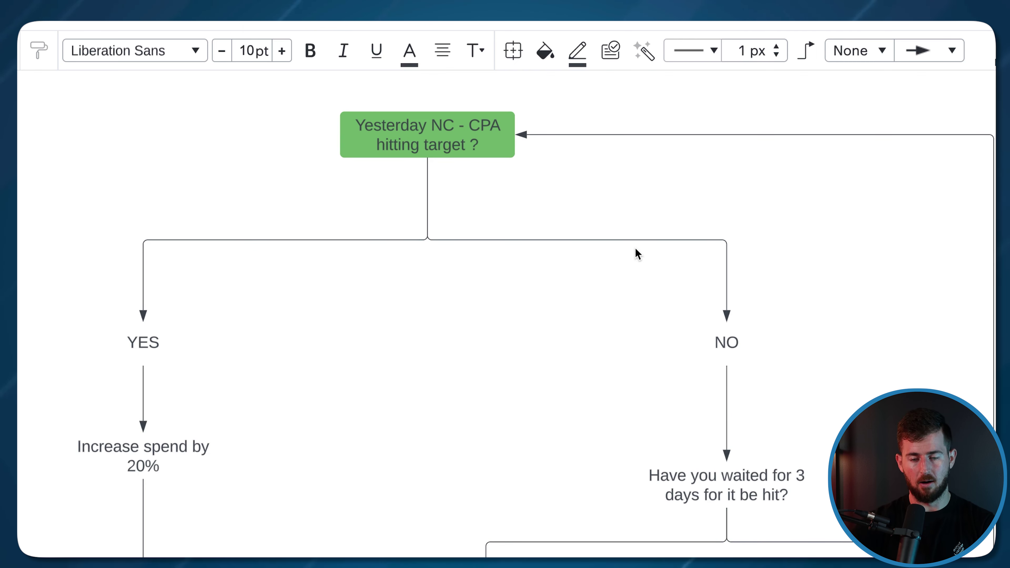
{"action": "scroll", "coordinate": [635, 249], "scroll_direction": "up", "scroll_amount": 1}
{"action": "scroll", "coordinate": [635, 249], "scroll_direction": "left", "scroll_amount": 1}
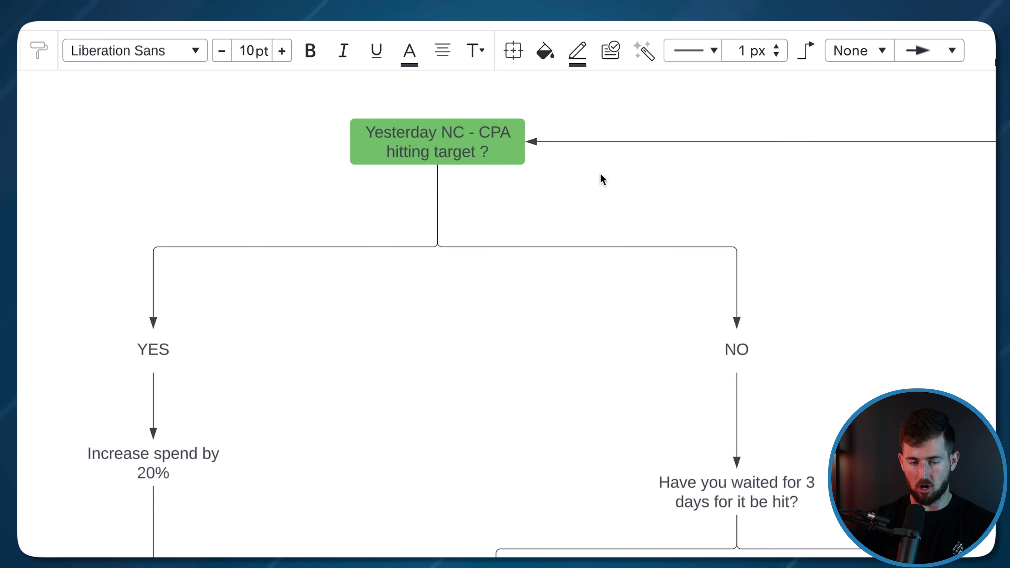
{"action": "scroll", "coordinate": [601, 175], "scroll_direction": "down", "scroll_amount": 1}
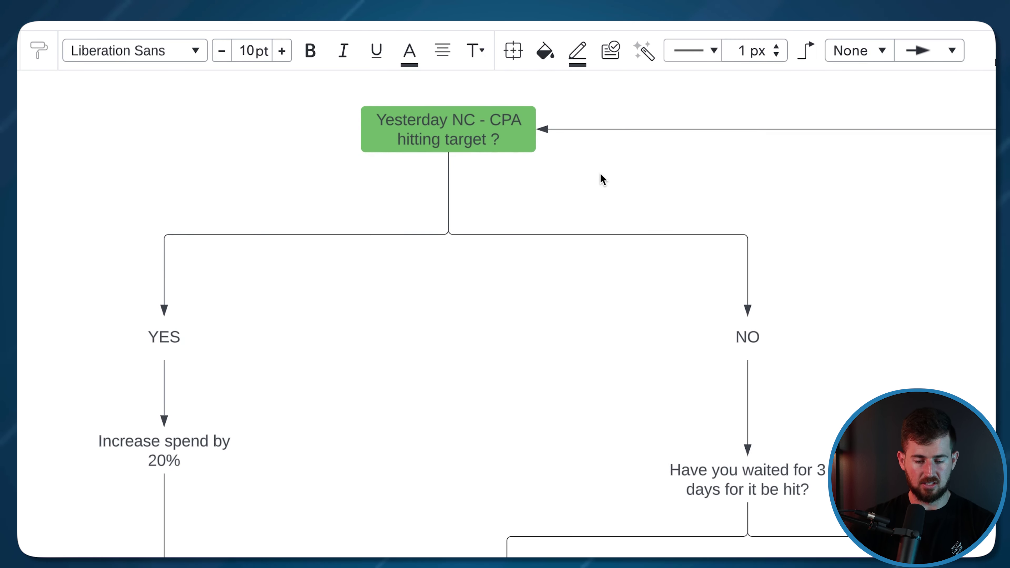
{"action": "key", "text": "ctrl+v"}
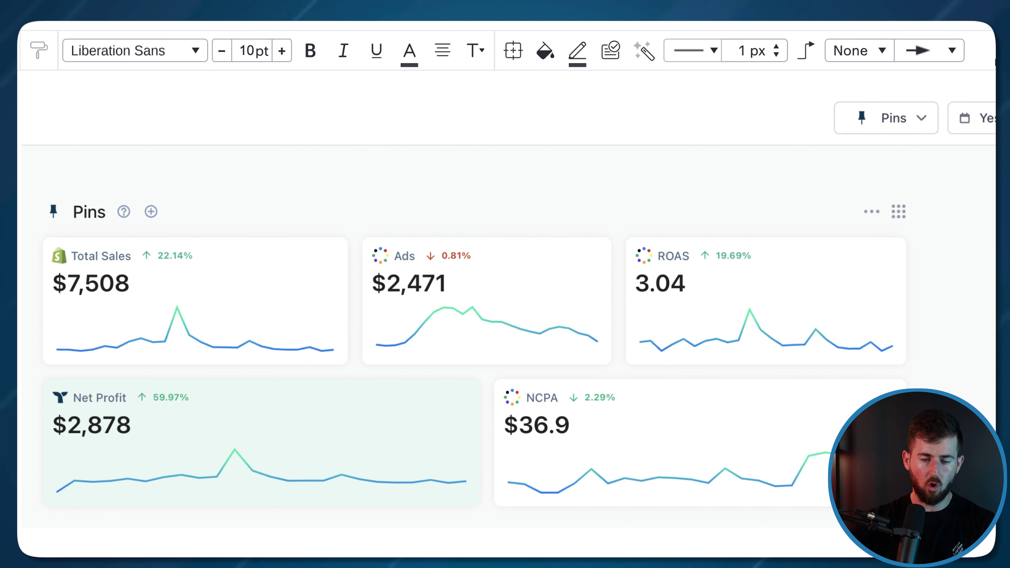
{"action": "key", "text": "ctrl+z"}
{"action": "left_click", "coordinate": [557, 350]}
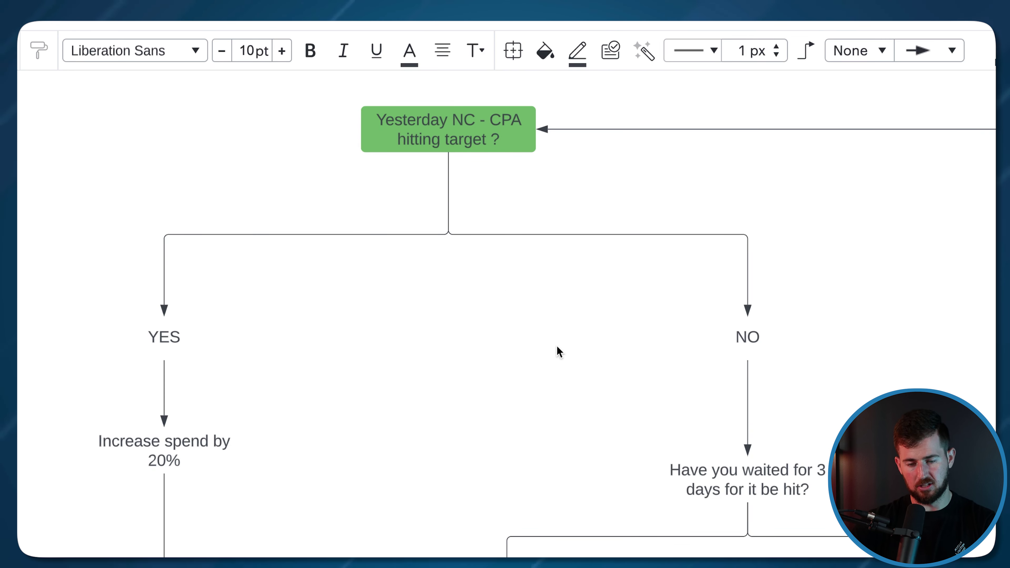
- Select the campaigns table, the zoomed daily budget screenshot and the $2534 * 1.20 calculation text
{"action": "scroll", "coordinate": [560, 352], "scroll_direction": "down", "scroll_amount": 3}
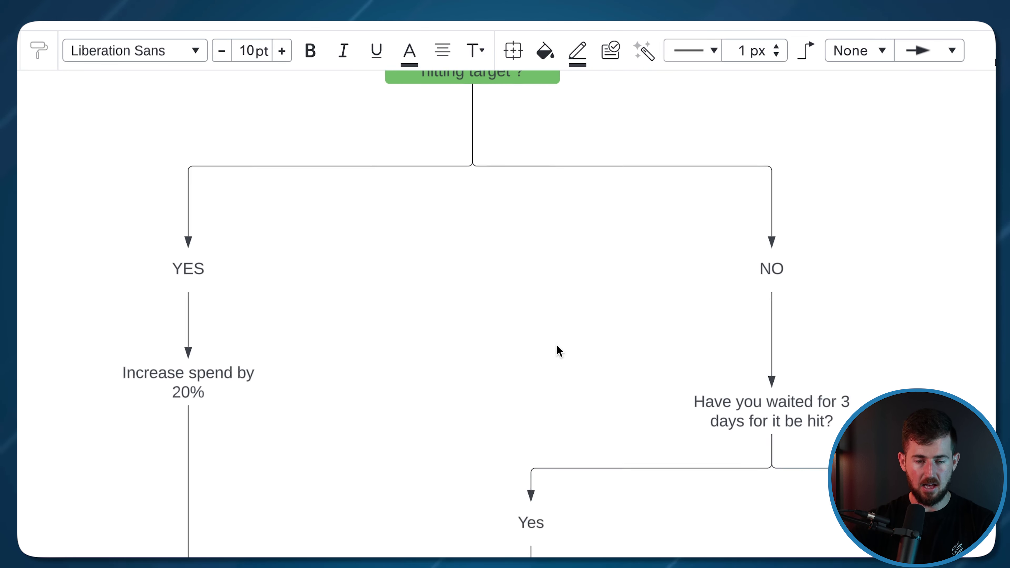
{"action": "scroll", "coordinate": [237, 380], "scroll_direction": "down", "scroll_amount": 1}
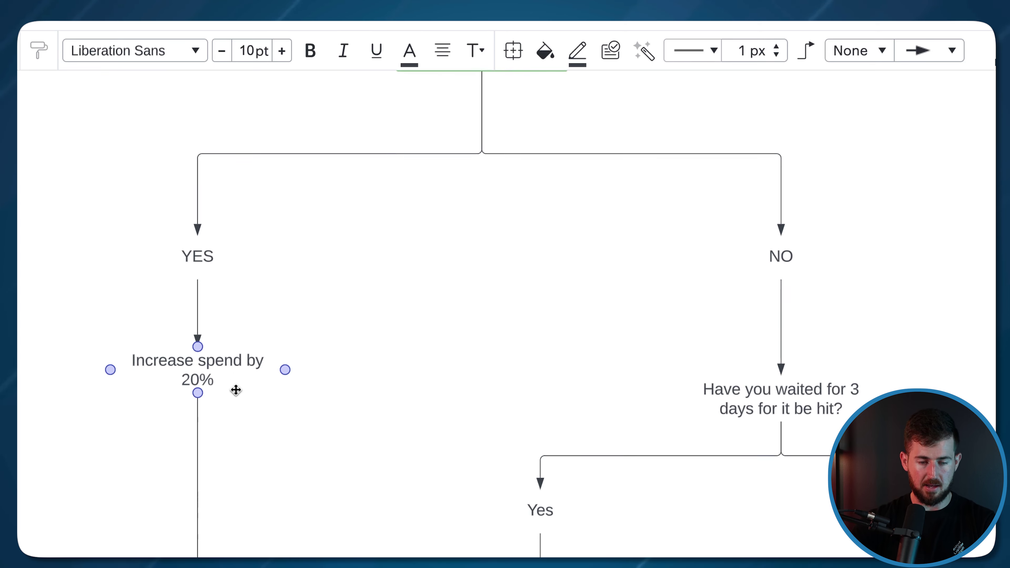
{"action": "scroll", "coordinate": [255, 230], "scroll_direction": "up", "scroll_amount": 3}
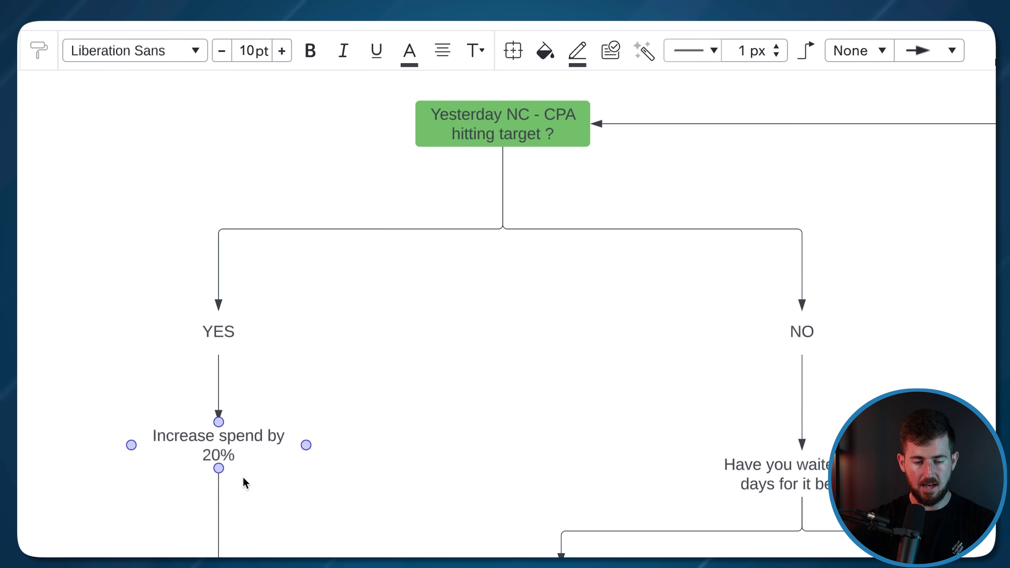
{"action": "scroll", "coordinate": [243, 480], "scroll_direction": "down", "scroll_amount": 1}
{"action": "scroll", "coordinate": [243, 481], "scroll_direction": "up", "scroll_amount": 2}
{"action": "scroll", "coordinate": [243, 481], "scroll_direction": "right", "scroll_amount": 1}
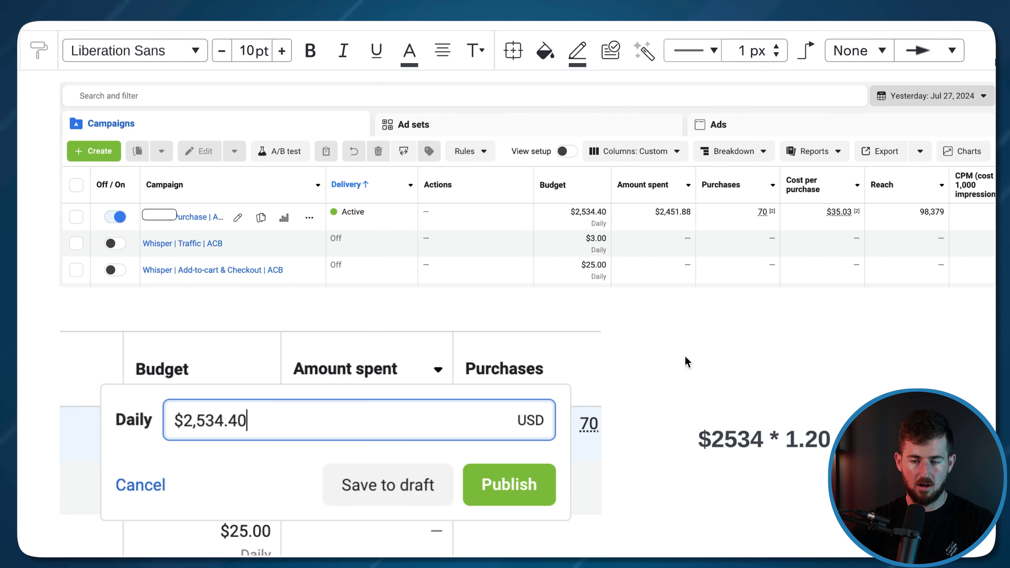
{"action": "left_click", "coordinate": [866, 153]}
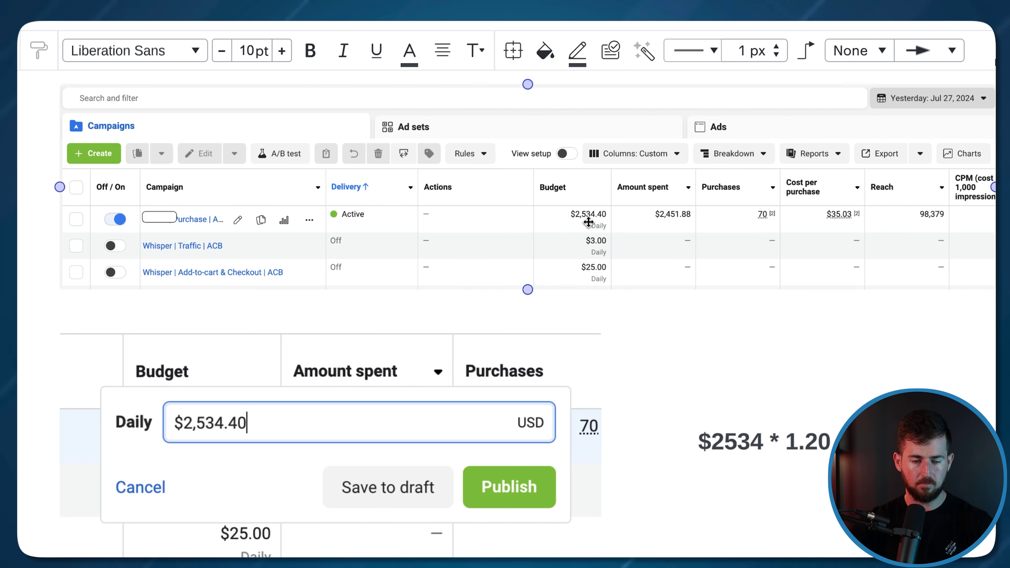
{"action": "left_click", "coordinate": [179, 436]}
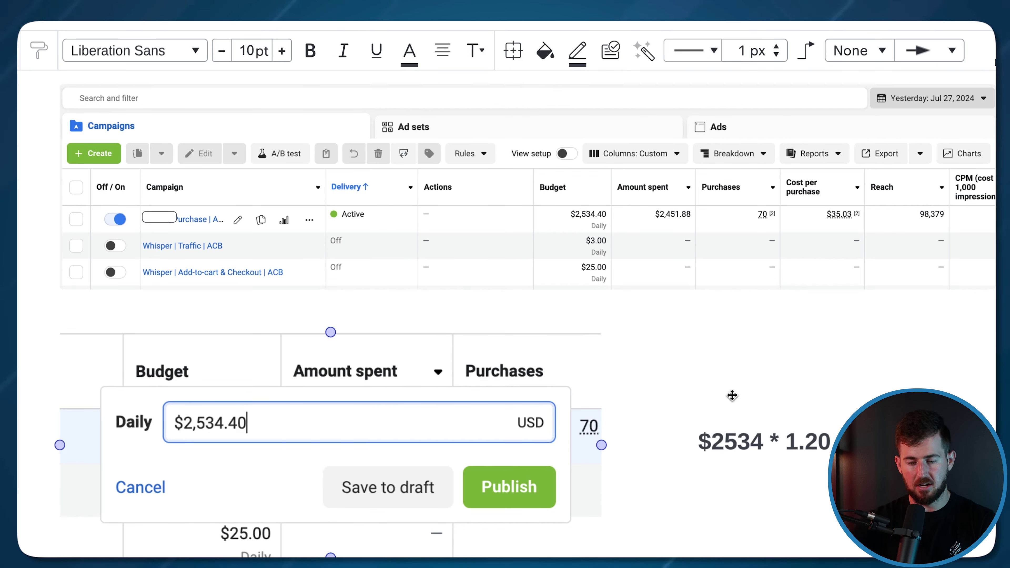
{"action": "left_click", "coordinate": [699, 466]}
{"action": "left_click", "coordinate": [605, 212]}
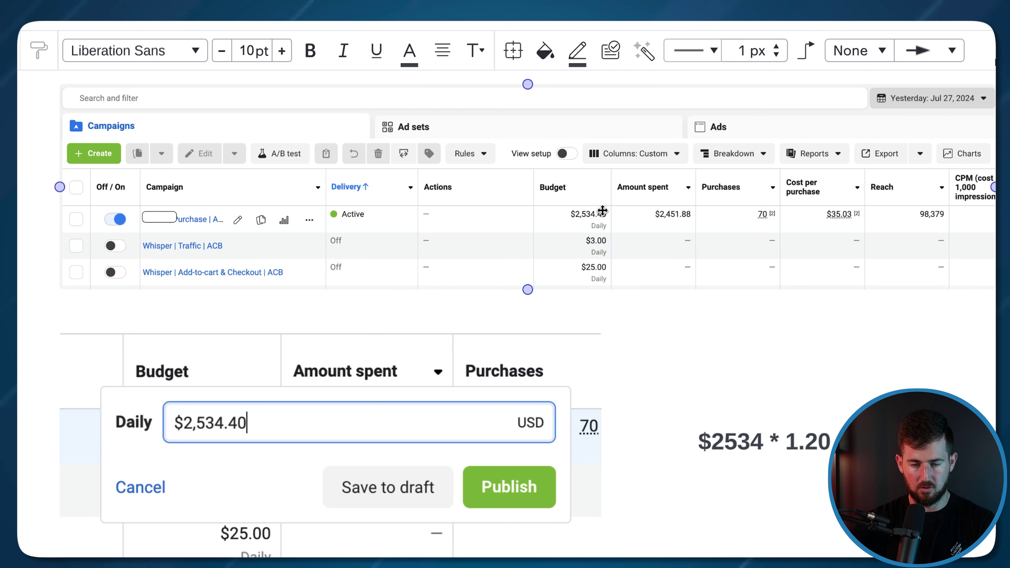
{"action": "left_click", "coordinate": [808, 469]}
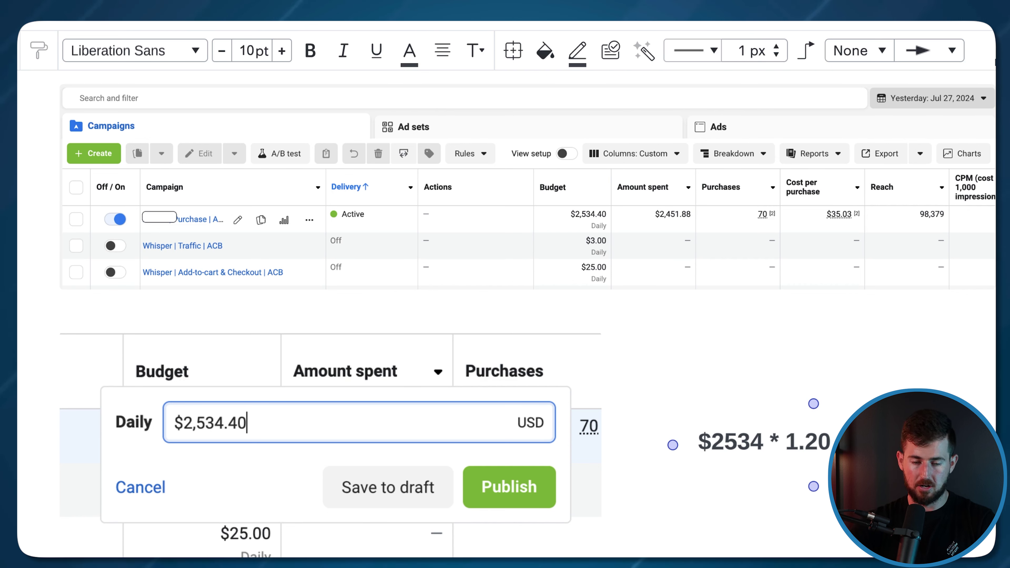
{"action": "left_click", "coordinate": [528, 187]}
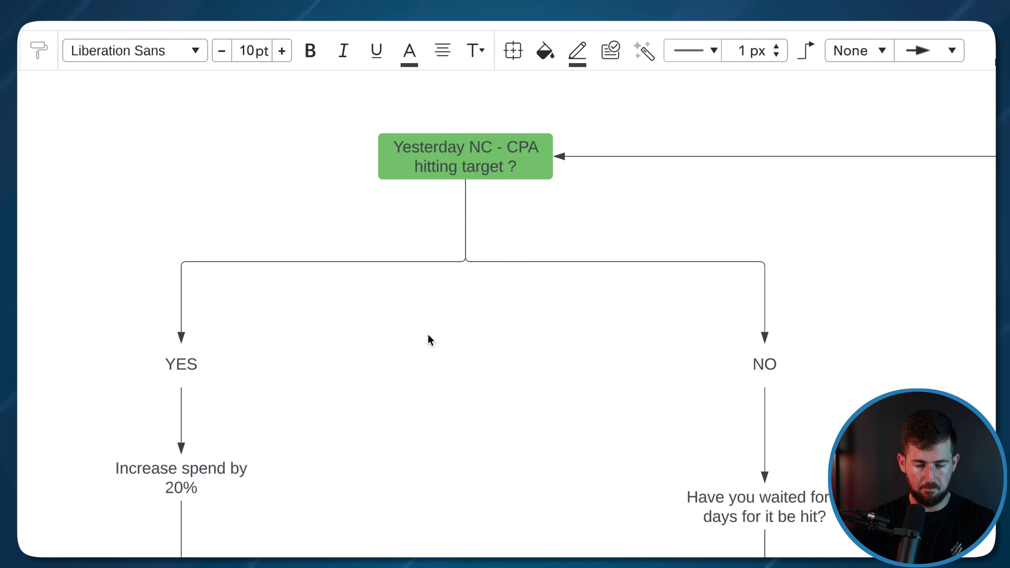
- Pan down and right to 'Are we losing money?', branching to 'Are we at the hard deck?' and 'Hold budget'
{"action": "scroll", "coordinate": [310, 465], "scroll_direction": "down", "scroll_amount": 15}
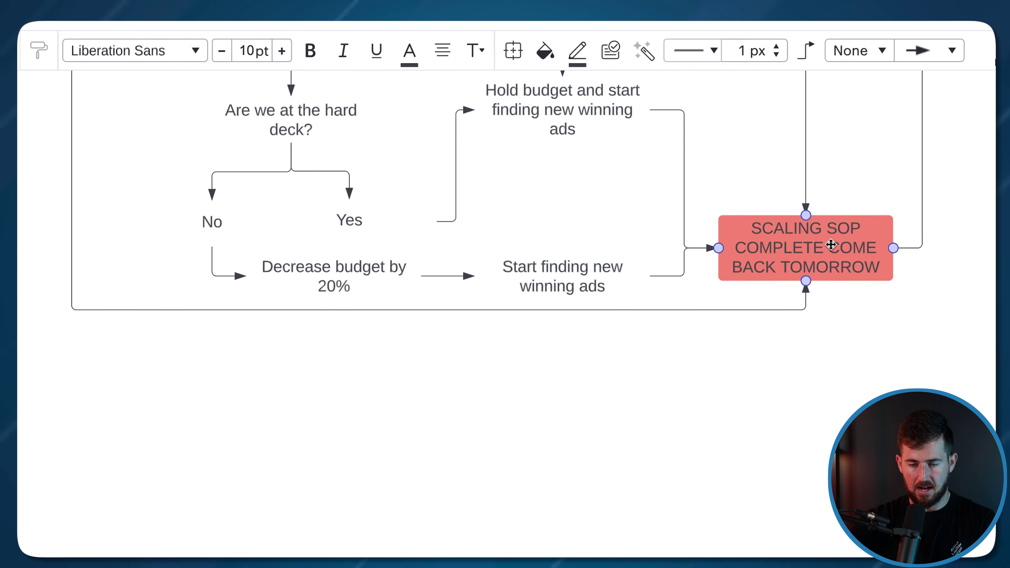
{"action": "scroll", "coordinate": [820, 245], "scroll_direction": "up", "scroll_amount": 15}
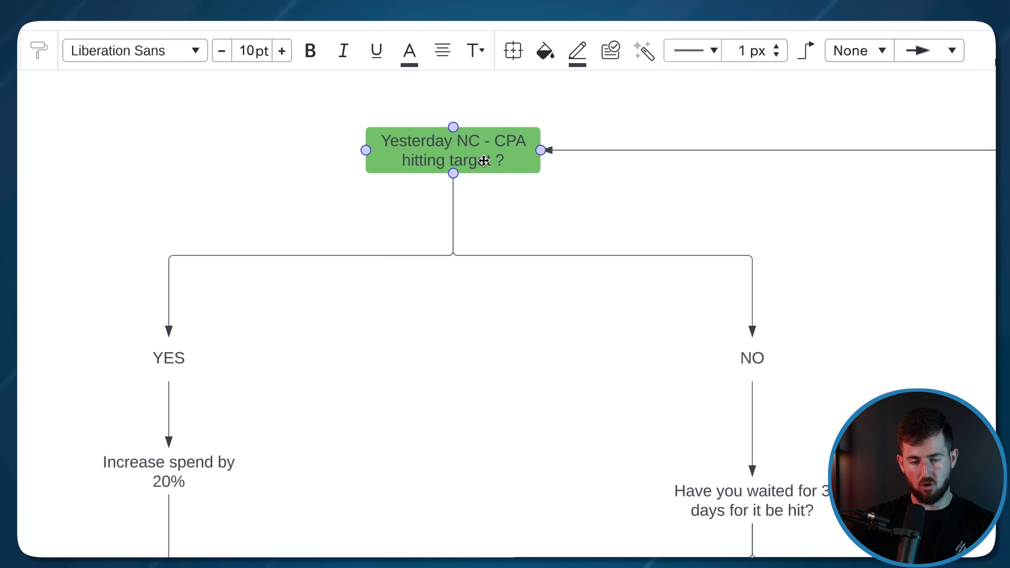
{"action": "scroll", "coordinate": [540, 297], "scroll_direction": "down", "scroll_amount": 2}
{"action": "scroll", "coordinate": [541, 297], "scroll_direction": "right", "scroll_amount": 1}
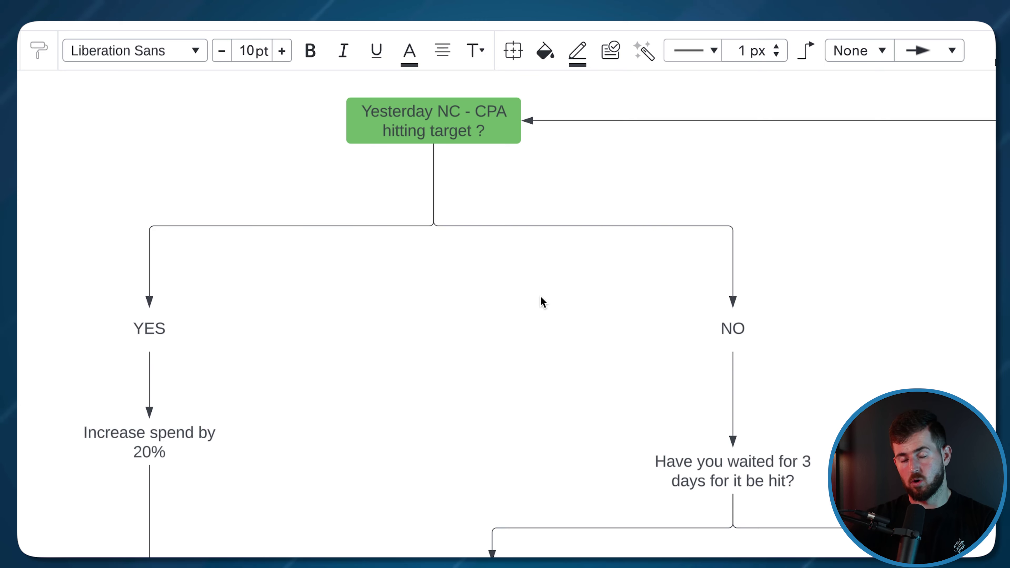
{"action": "scroll", "coordinate": [541, 297], "scroll_direction": "down", "scroll_amount": 1}
{"action": "scroll", "coordinate": [541, 297], "scroll_direction": "right", "scroll_amount": 1}
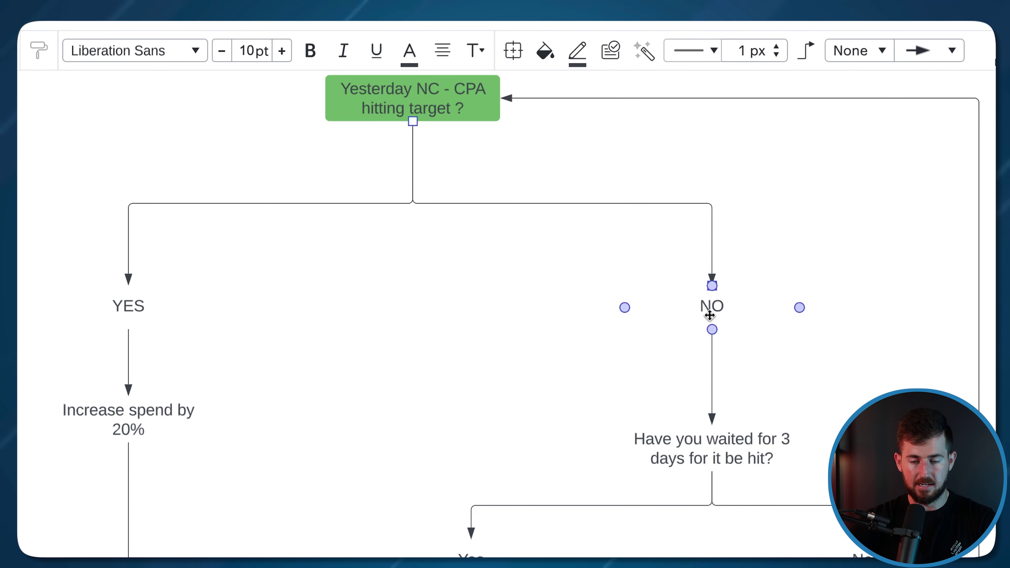
{"action": "scroll", "coordinate": [726, 367], "scroll_direction": "down", "scroll_amount": 5}
{"action": "scroll", "coordinate": [726, 368], "scroll_direction": "right", "scroll_amount": 2}
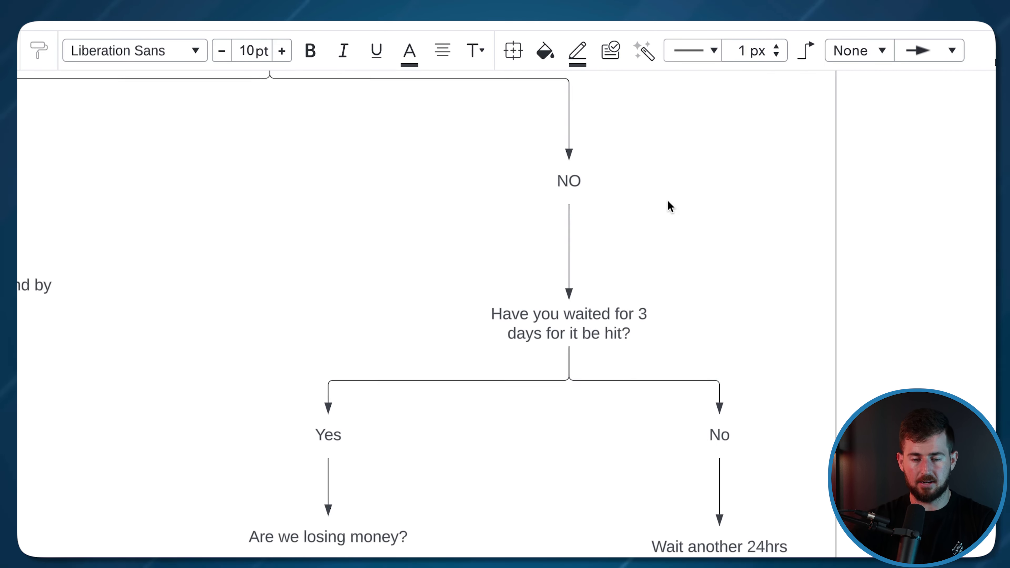
{"action": "scroll", "coordinate": [668, 201], "scroll_direction": "right", "scroll_amount": 1}
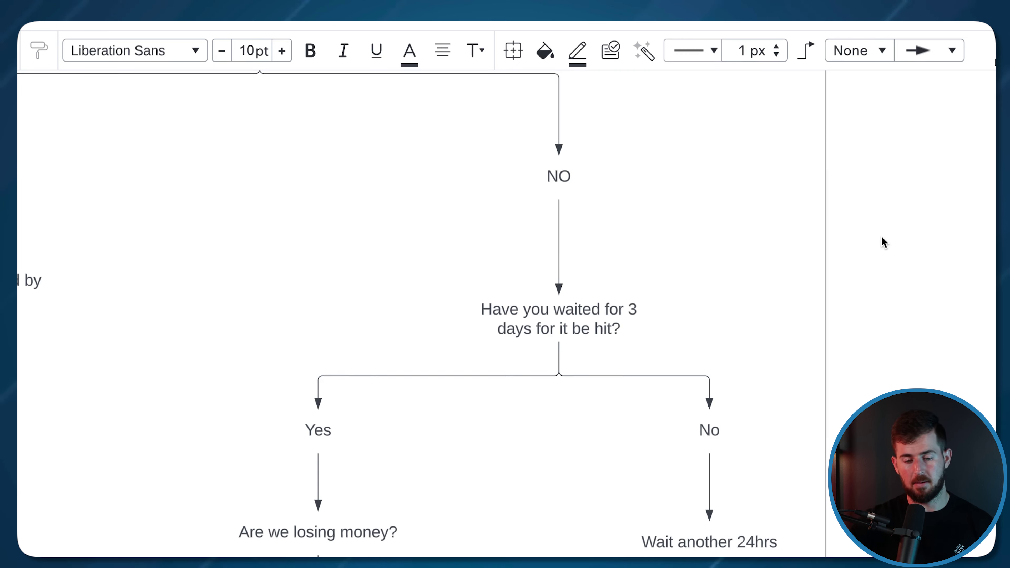
{"action": "scroll", "coordinate": [884, 242], "scroll_direction": "down", "scroll_amount": 2}
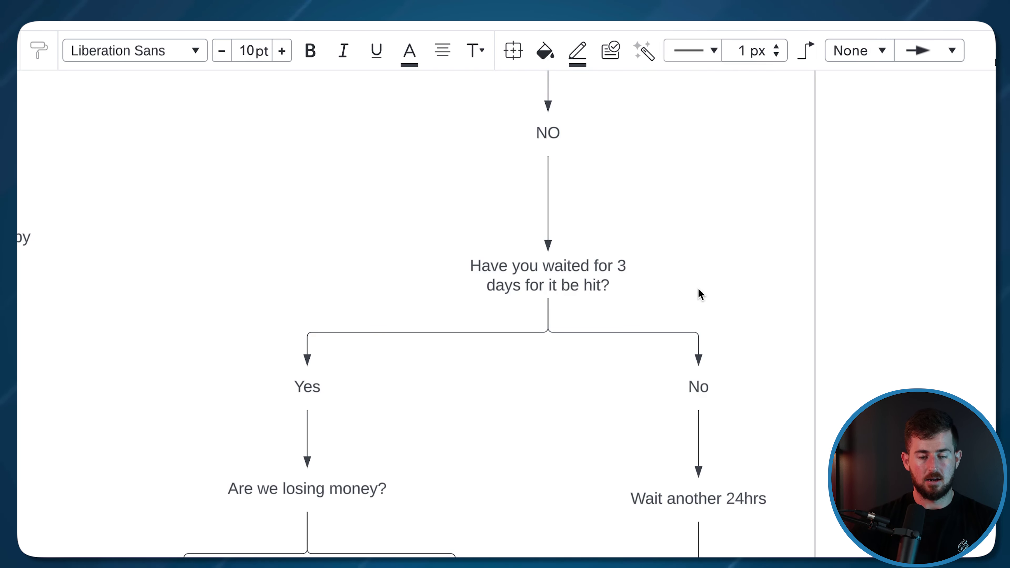
{"action": "scroll", "coordinate": [699, 288], "scroll_direction": "down", "scroll_amount": 3}
{"action": "scroll", "coordinate": [699, 288], "scroll_direction": "right", "scroll_amount": 1}
{"action": "scroll", "coordinate": [703, 269], "scroll_direction": "right", "scroll_amount": 2}
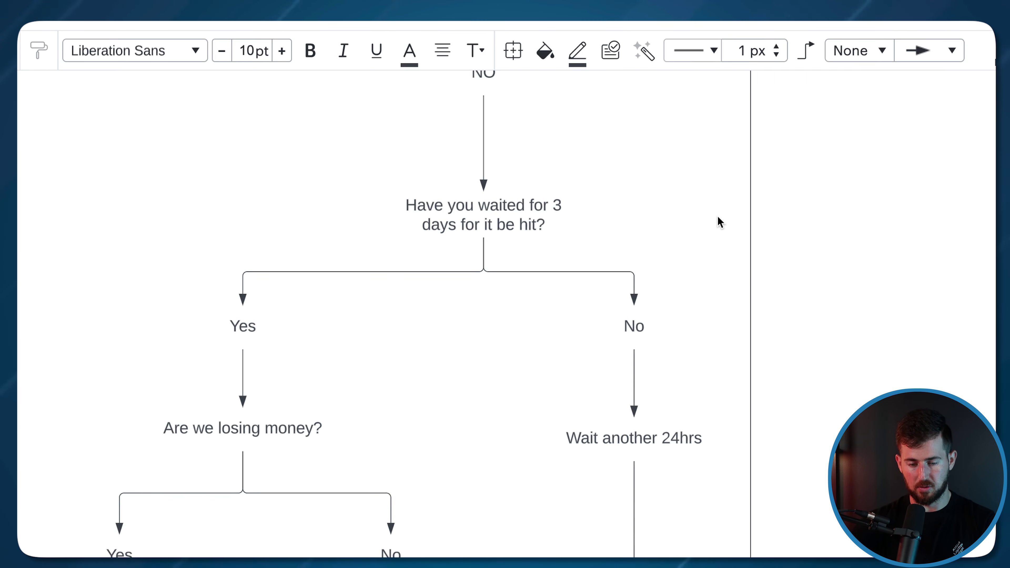
{"action": "scroll", "coordinate": [717, 216], "scroll_direction": "down", "scroll_amount": 3}
{"action": "scroll", "coordinate": [717, 217], "scroll_direction": "right", "scroll_amount": 1}
{"action": "scroll", "coordinate": [660, 413], "scroll_direction": "down", "scroll_amount": 5}
{"action": "scroll", "coordinate": [661, 413], "scroll_direction": "right", "scroll_amount": 1}
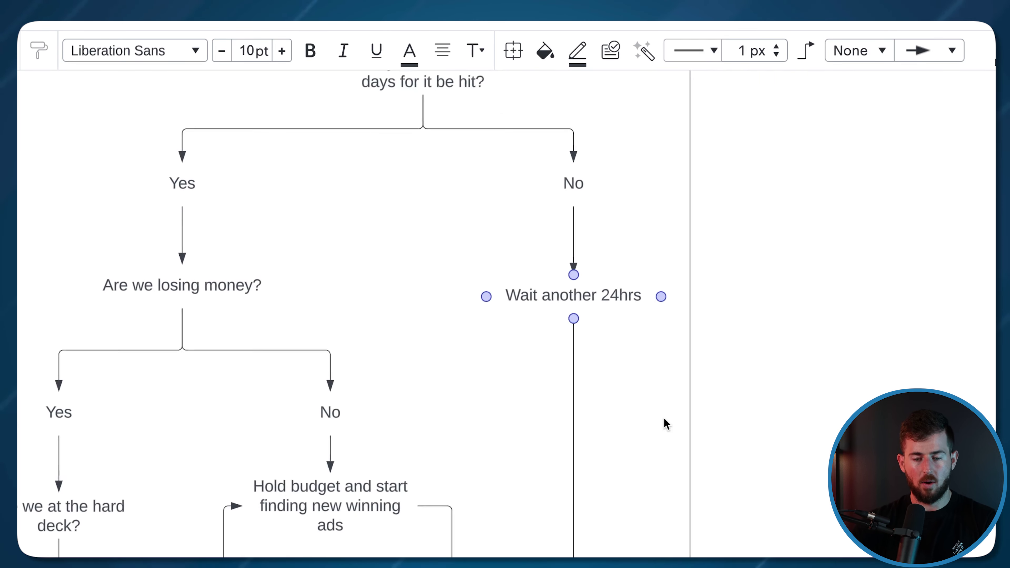
{"action": "scroll", "coordinate": [664, 418], "scroll_direction": "down", "scroll_amount": 10}
{"action": "scroll", "coordinate": [664, 418], "scroll_direction": "right", "scroll_amount": 2}
{"action": "scroll", "coordinate": [524, 284], "scroll_direction": "up", "scroll_amount": 5}
{"action": "scroll", "coordinate": [524, 284], "scroll_direction": "left", "scroll_amount": 2}
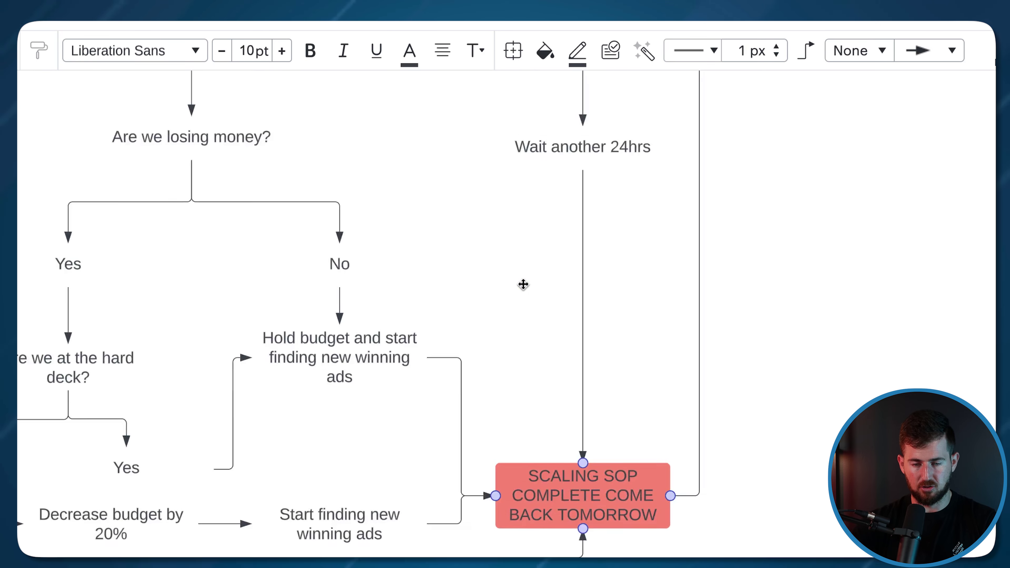
{"action": "scroll", "coordinate": [523, 284], "scroll_direction": "up", "scroll_amount": 10}
{"action": "scroll", "coordinate": [363, 259], "scroll_direction": "left", "scroll_amount": 1}
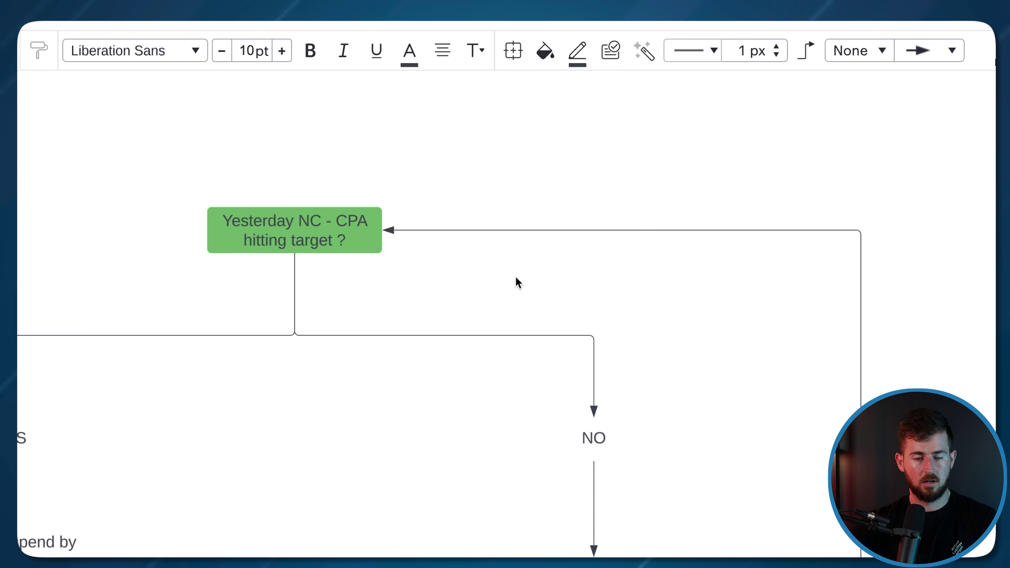
{"action": "scroll", "coordinate": [561, 257], "scroll_direction": "down", "scroll_amount": 7}
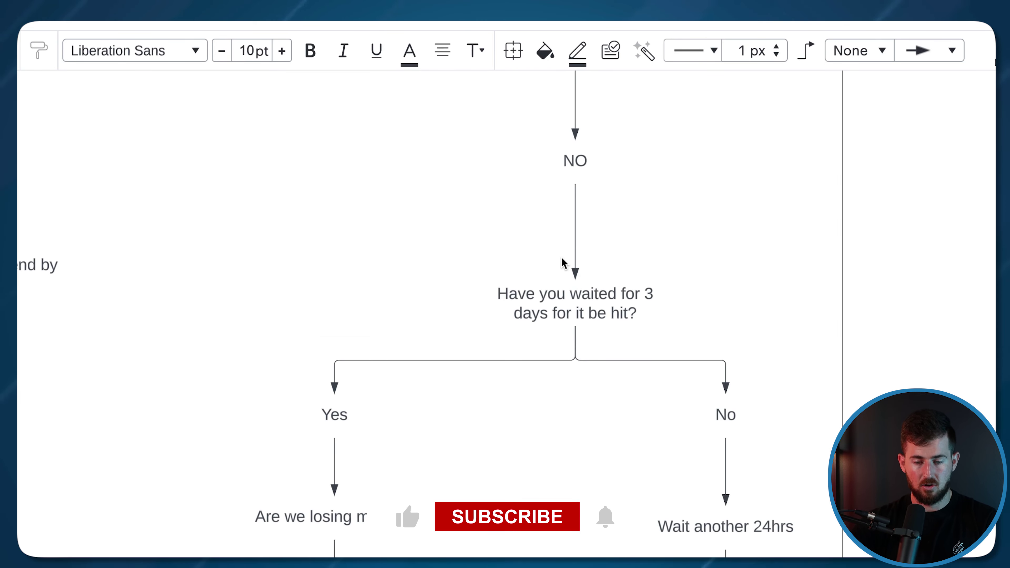
{"action": "scroll", "coordinate": [619, 400], "scroll_direction": "down", "scroll_amount": 3}
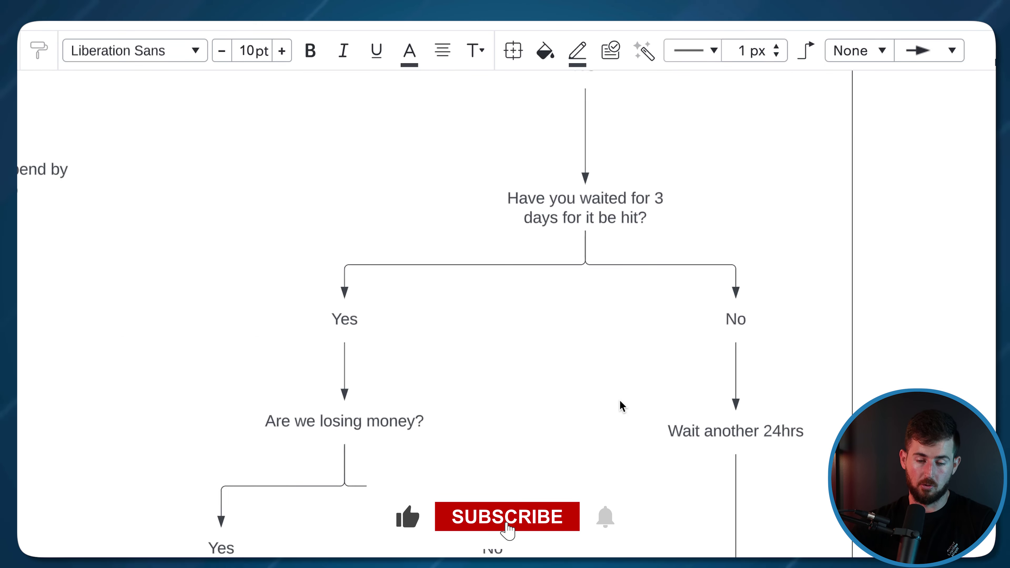
{"action": "scroll", "coordinate": [619, 401], "scroll_direction": "down", "scroll_amount": 4}
{"action": "scroll", "coordinate": [586, 271], "scroll_direction": "left", "scroll_amount": 2}
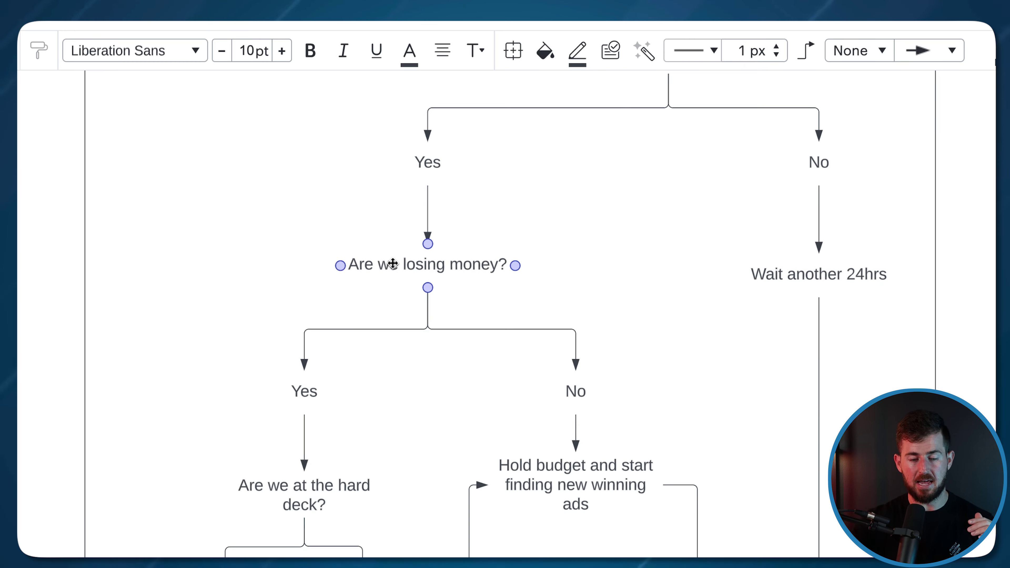
- Select the 'Are we at the hard deck?' shape, then deselect it with Escape
{"action": "left_click", "coordinate": [304, 493]}
{"action": "key", "text": "Escape"}
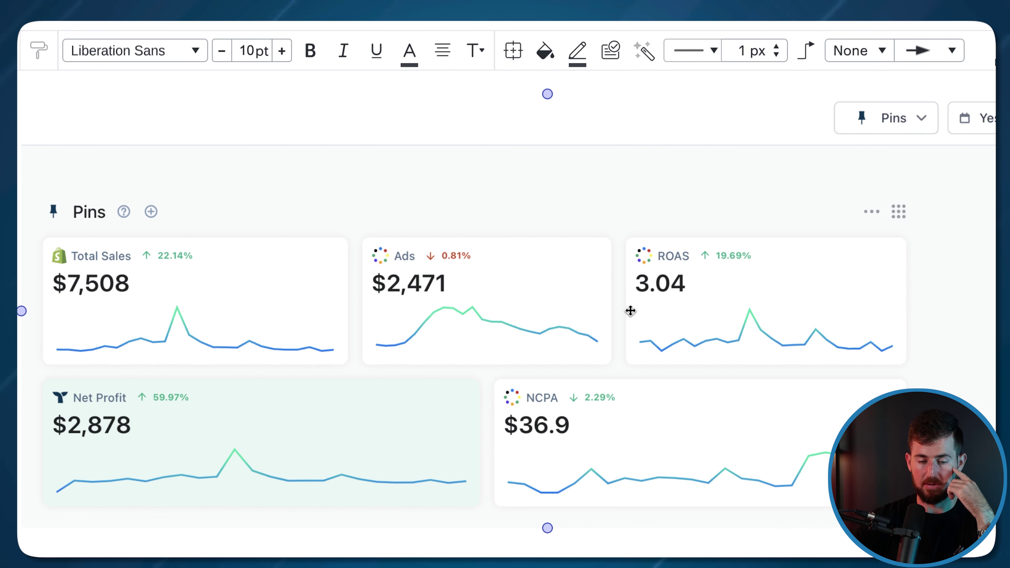
- Deselect the dashboard image and scroll down to the 'Are we losing money?' Yes/No branches
{"action": "key", "text": "Escape"}
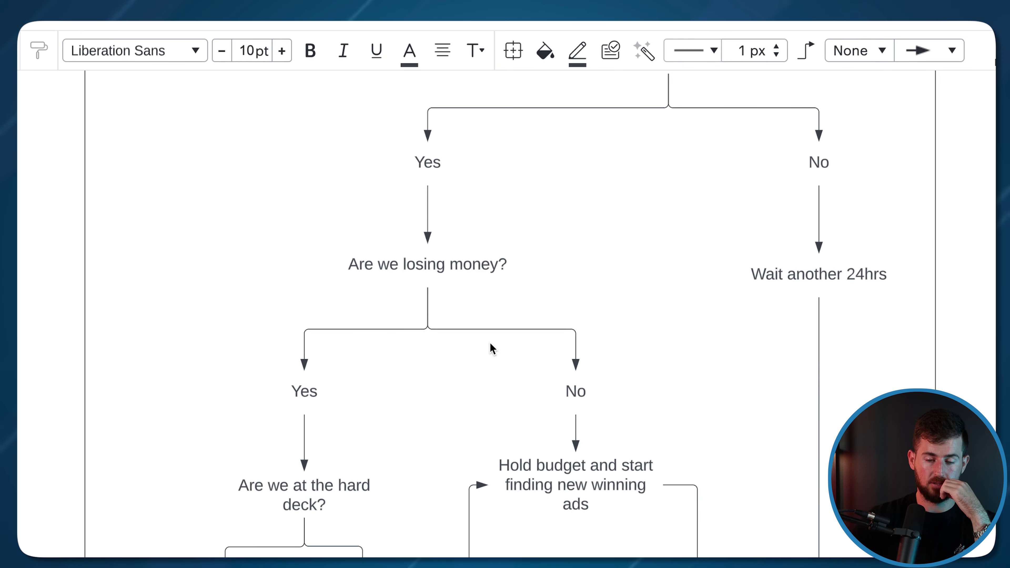
{"action": "scroll", "coordinate": [490, 349], "scroll_direction": "down", "scroll_amount": 1}
{"action": "scroll", "coordinate": [490, 349], "scroll_direction": "down", "scroll_amount": 3}
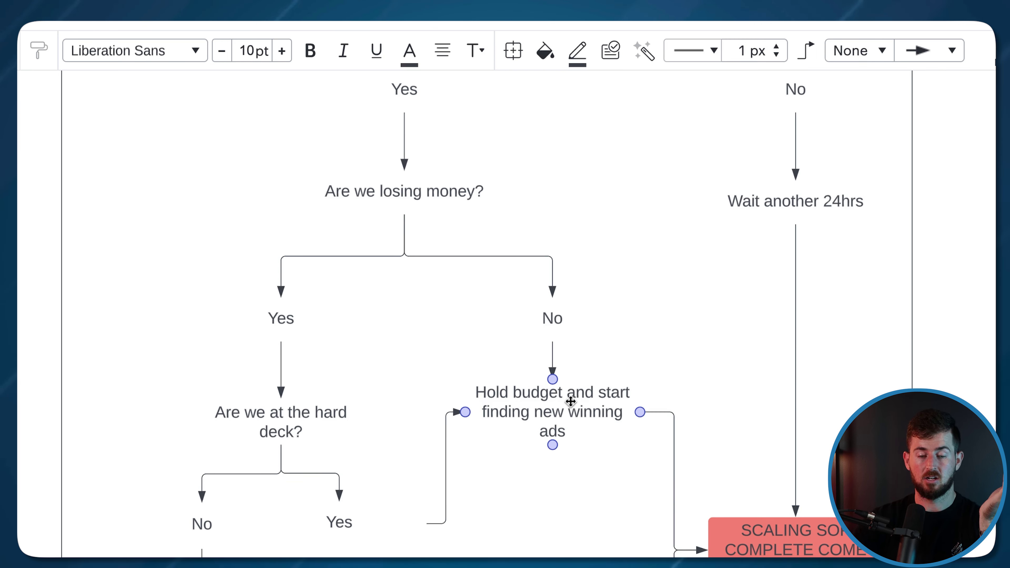
{"action": "scroll", "coordinate": [571, 402], "scroll_direction": "down", "scroll_amount": 3}
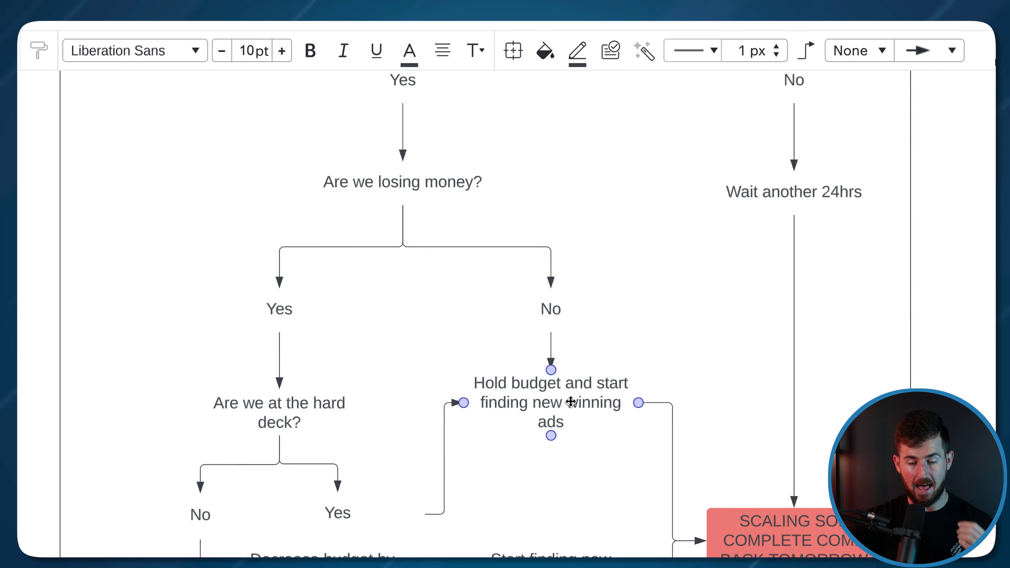
{"action": "scroll", "coordinate": [562, 379], "scroll_direction": "up", "scroll_amount": 15}
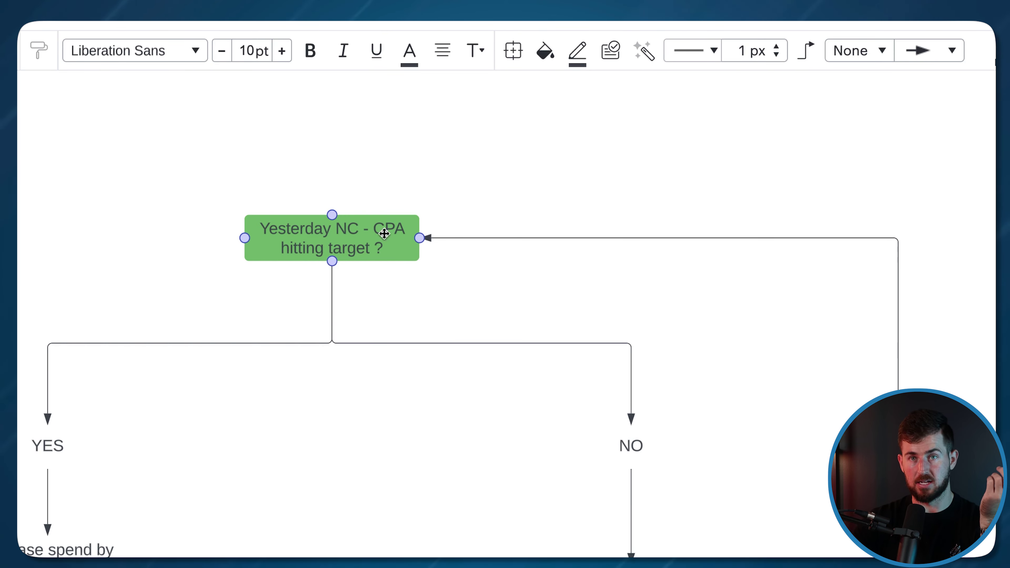
{"action": "scroll", "coordinate": [553, 293], "scroll_direction": "down", "scroll_amount": 10}
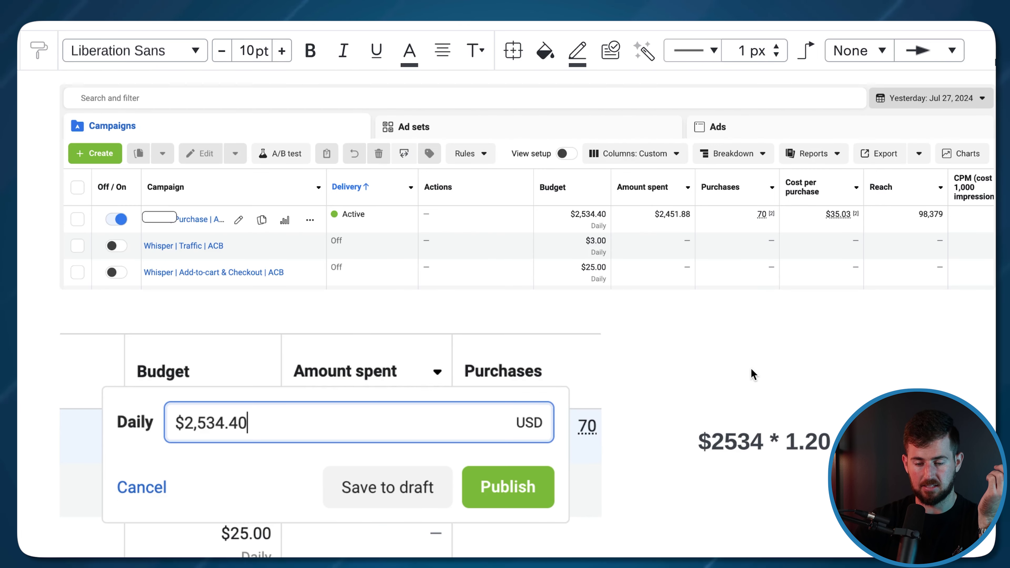
- Select the $2534 * 1.20 note, campaigns screenshot and daily budget dialog, then Page Down
{"action": "left_click", "coordinate": [785, 430]}
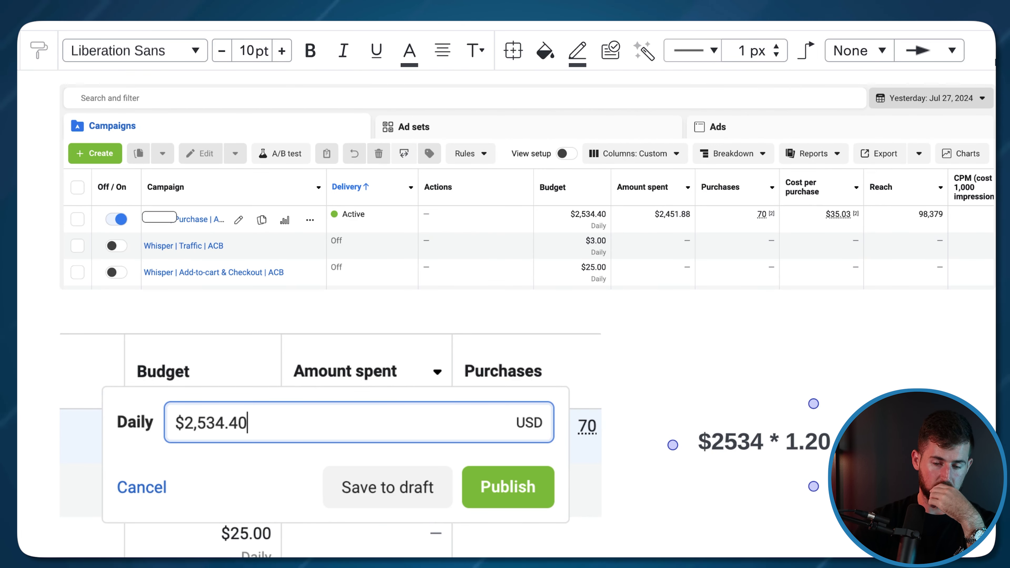
{"action": "left_click", "coordinate": [781, 124]}
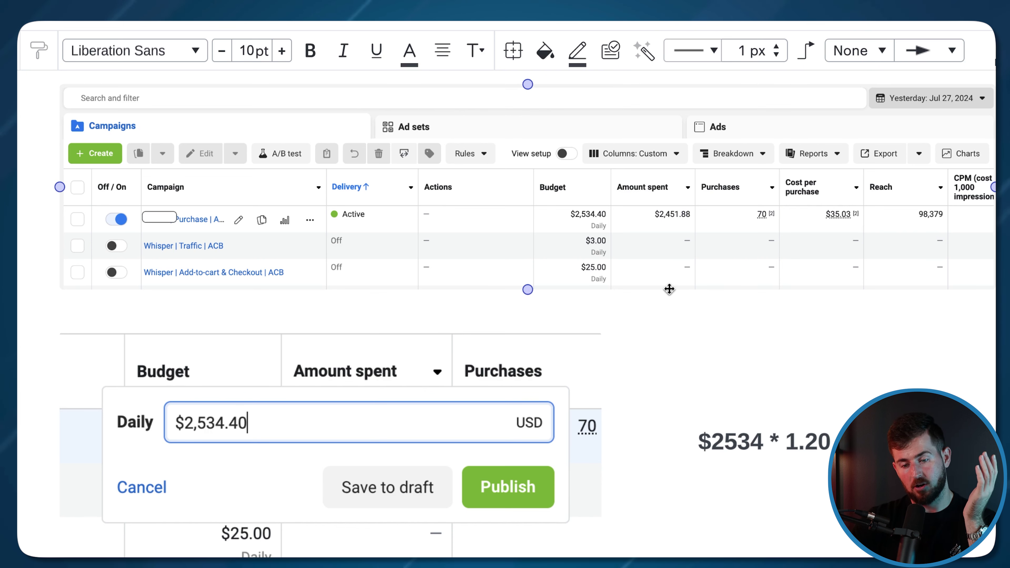
{"action": "left_click", "coordinate": [525, 344]}
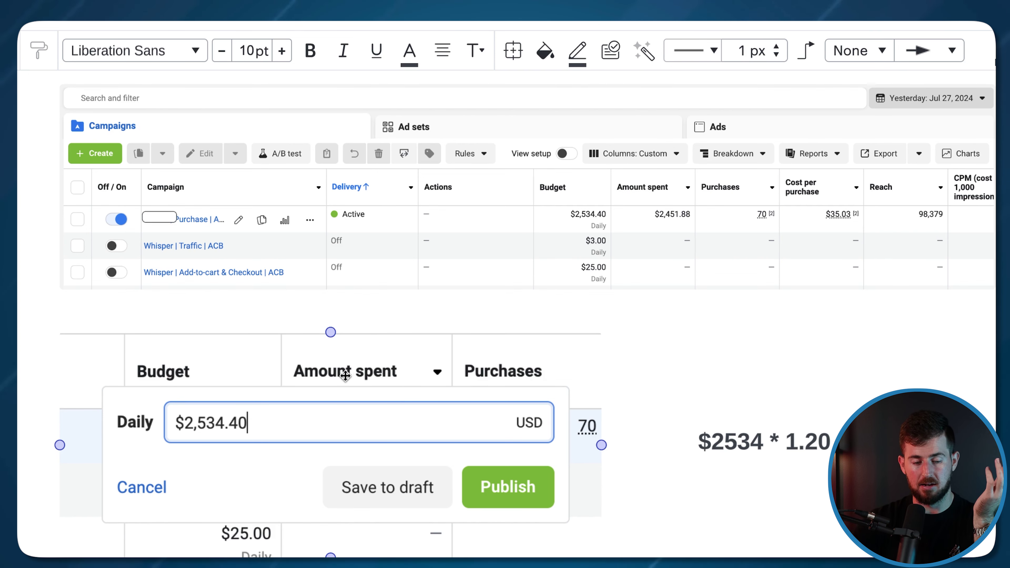
{"action": "key", "text": "Page_Down"}
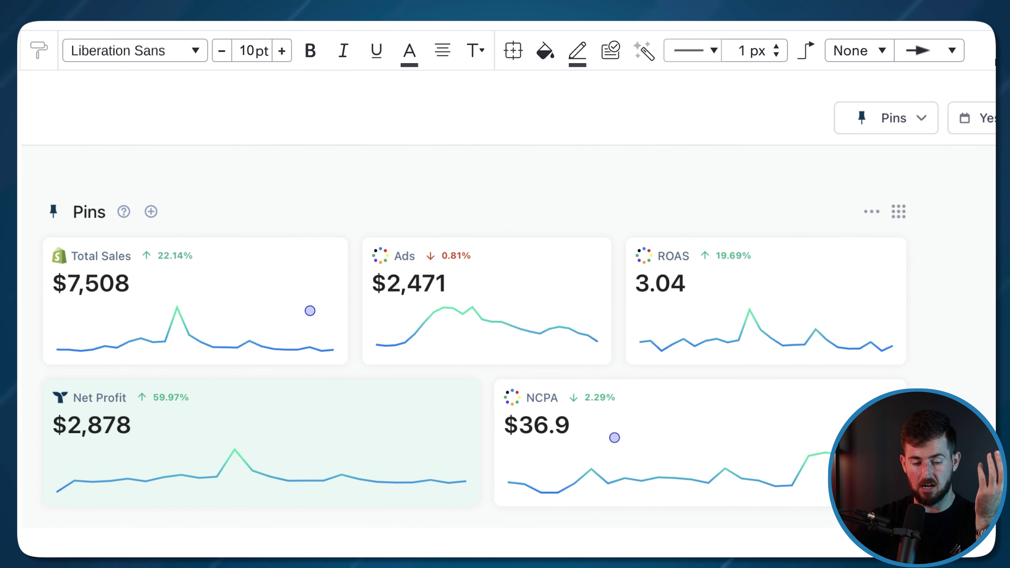
{"action": "scroll", "coordinate": [596, 160], "scroll_direction": "up", "scroll_amount": 15}
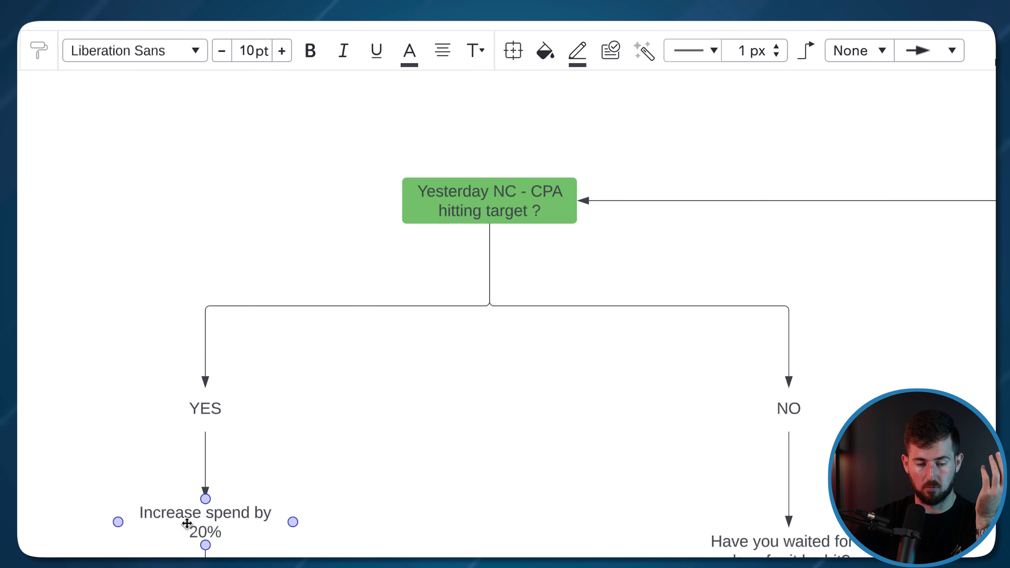
- Scroll down to the hard-deck No branch: 'Decrease budget by 20%' then 'Start finding new winning ads'
{"action": "scroll", "coordinate": [704, 293], "scroll_direction": "down", "scroll_amount": 10}
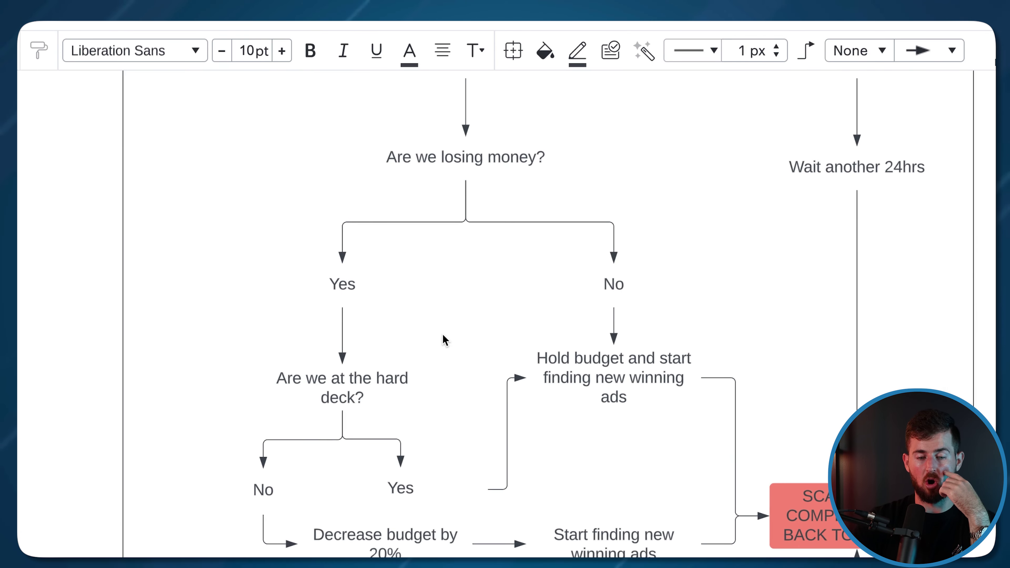
{"action": "scroll", "coordinate": [442, 334], "scroll_direction": "down", "scroll_amount": 1}
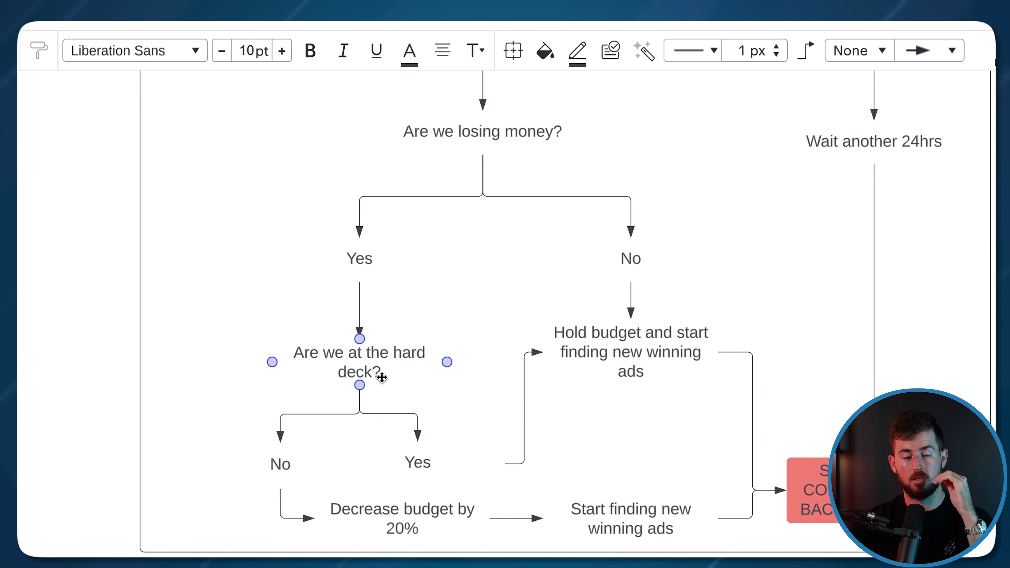
{"action": "left_click", "coordinate": [380, 415]}
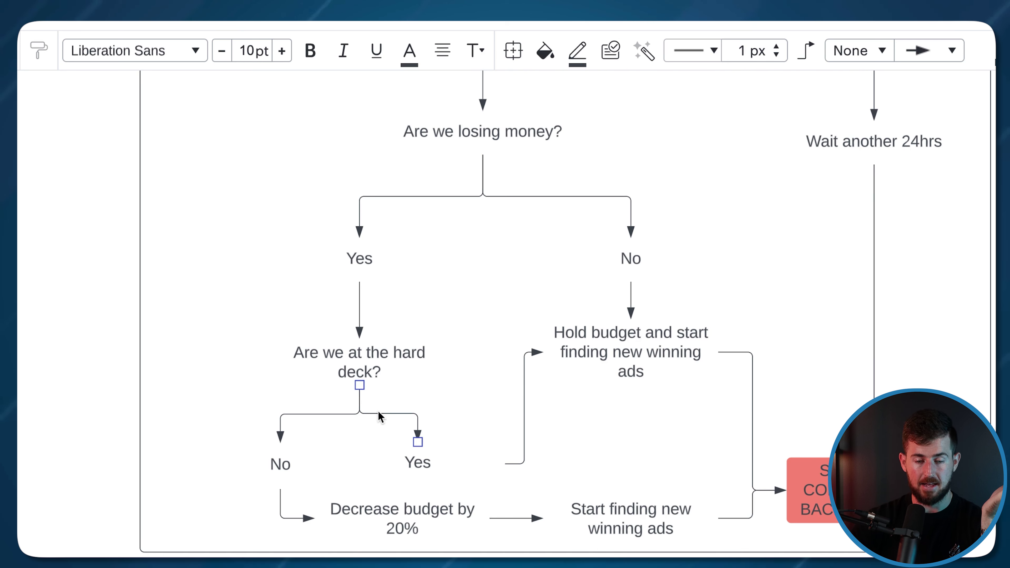
{"action": "left_click", "coordinate": [443, 406]}
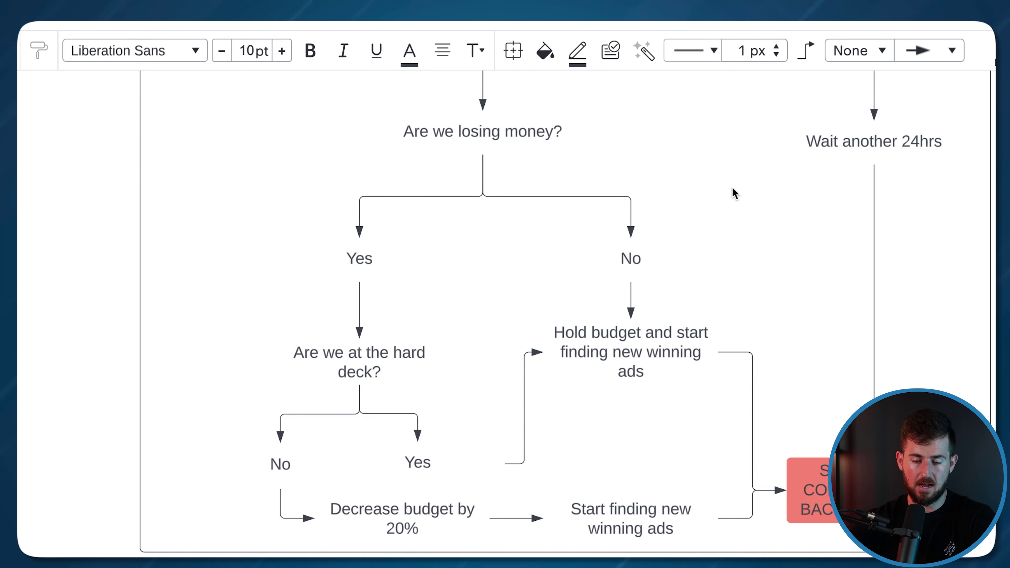
- Scroll to the green 'Yesterday NC - CPA hitting target ?' box with its YES and NO branches
{"action": "scroll", "coordinate": [732, 187], "scroll_direction": "up", "scroll_amount": 15}
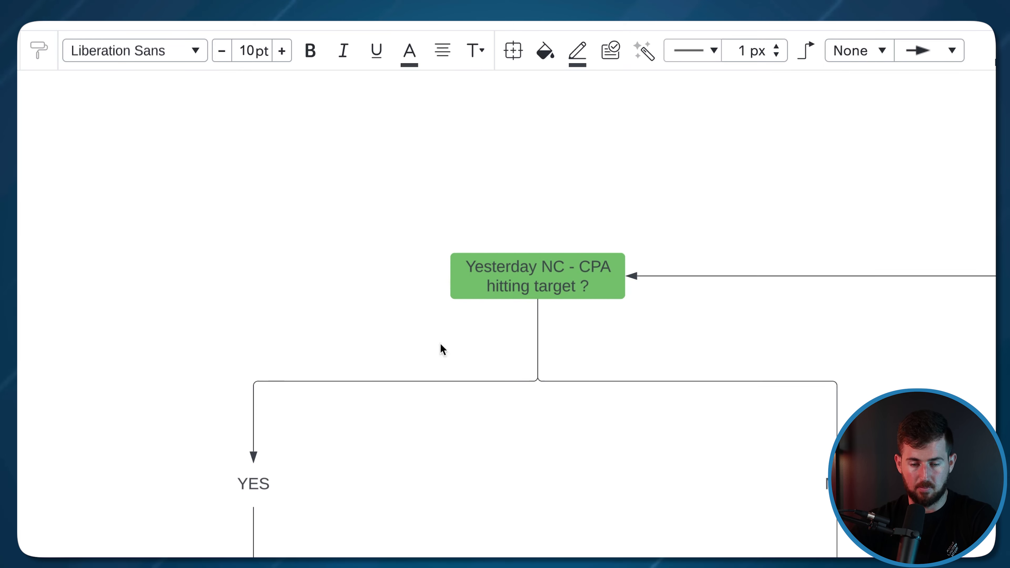
{"action": "scroll", "coordinate": [676, 338], "scroll_direction": "down", "scroll_amount": 2}
{"action": "scroll", "coordinate": [676, 339], "scroll_direction": "right", "scroll_amount": 2}
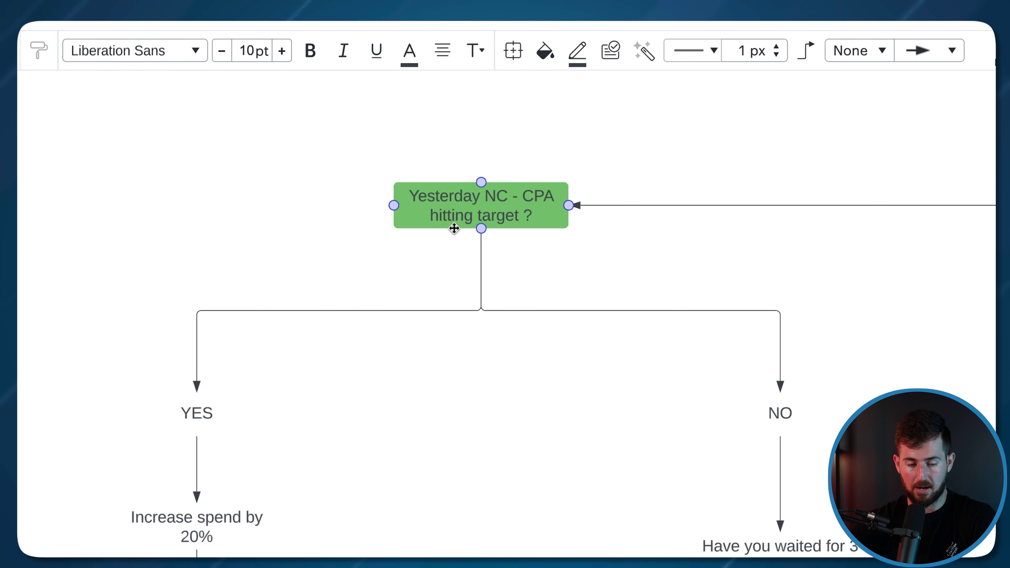